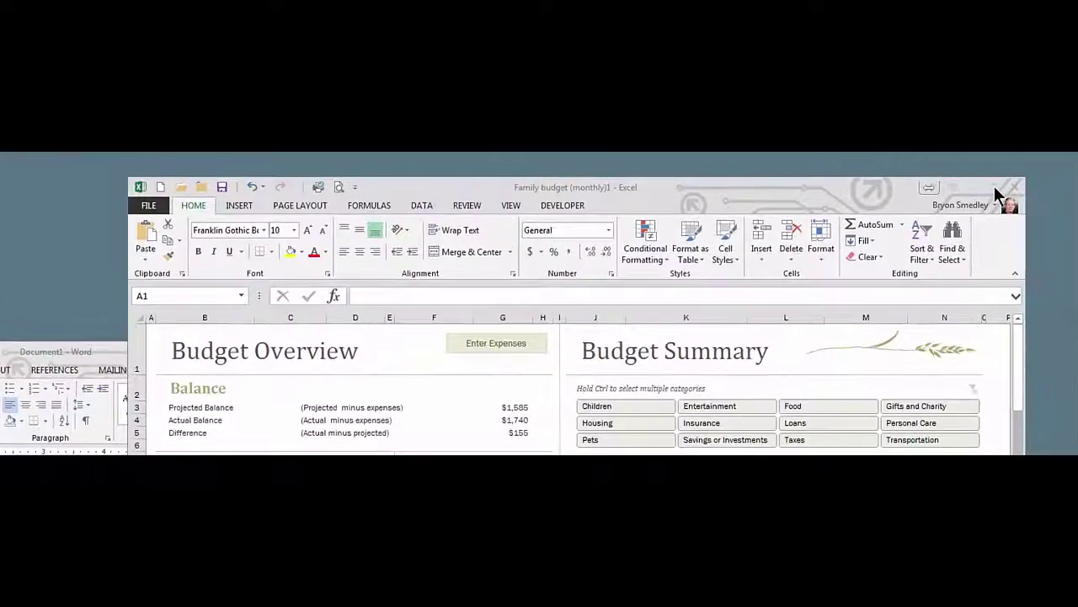
Step: Bring the Excel family budget window in front of the Word wedding checklist
click(998, 186)
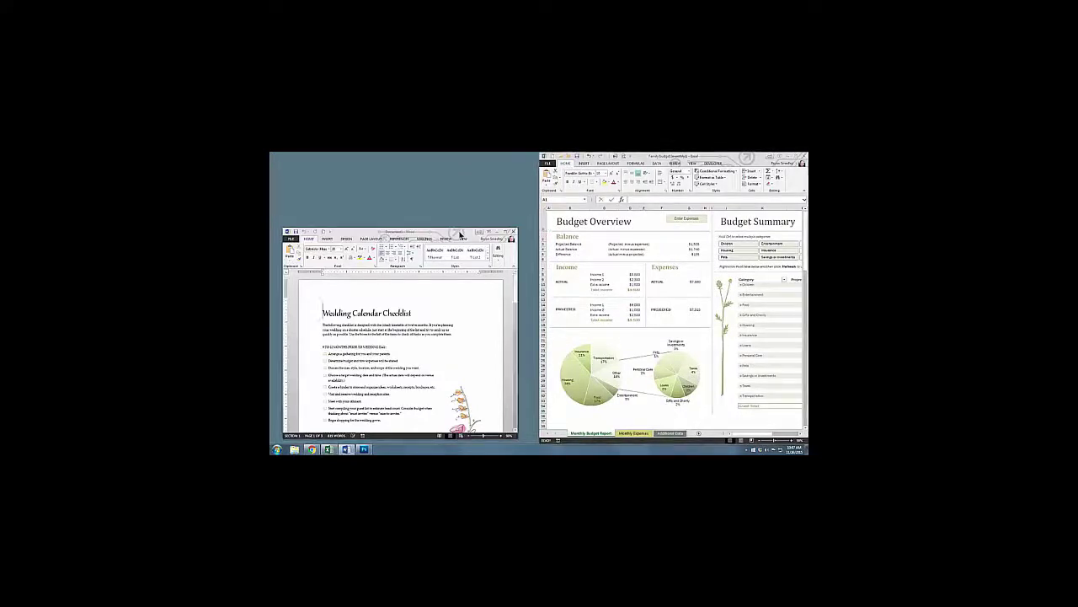
Step: Snap the Word wedding checklist to the left half of the screen
drag(460, 233, 271, 220)
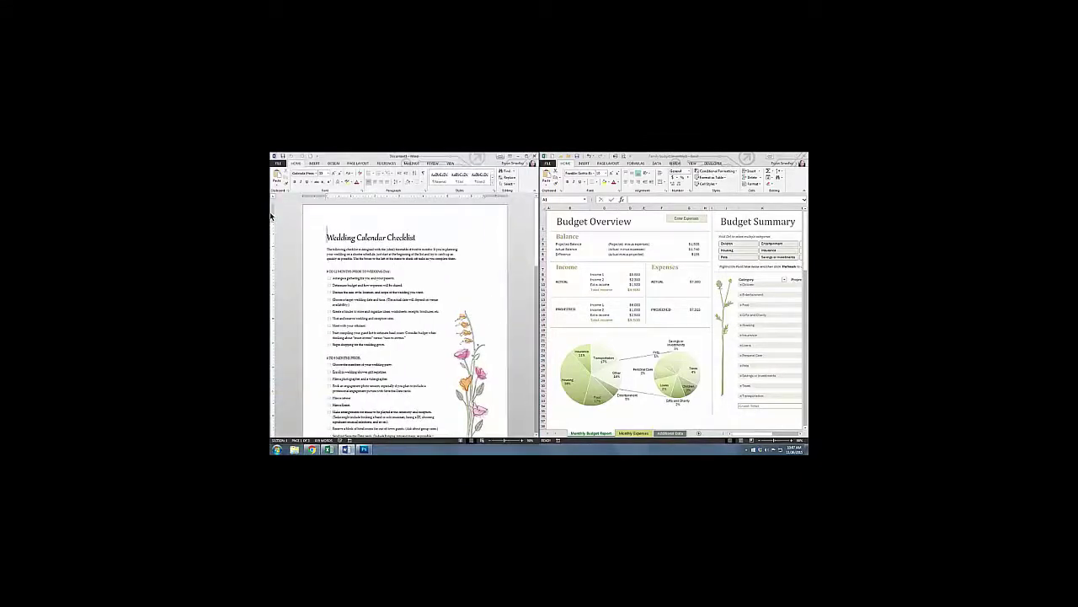
Step: Unsnap Word, then snap Excel to the left half and Word to the right half
key(super+Right)
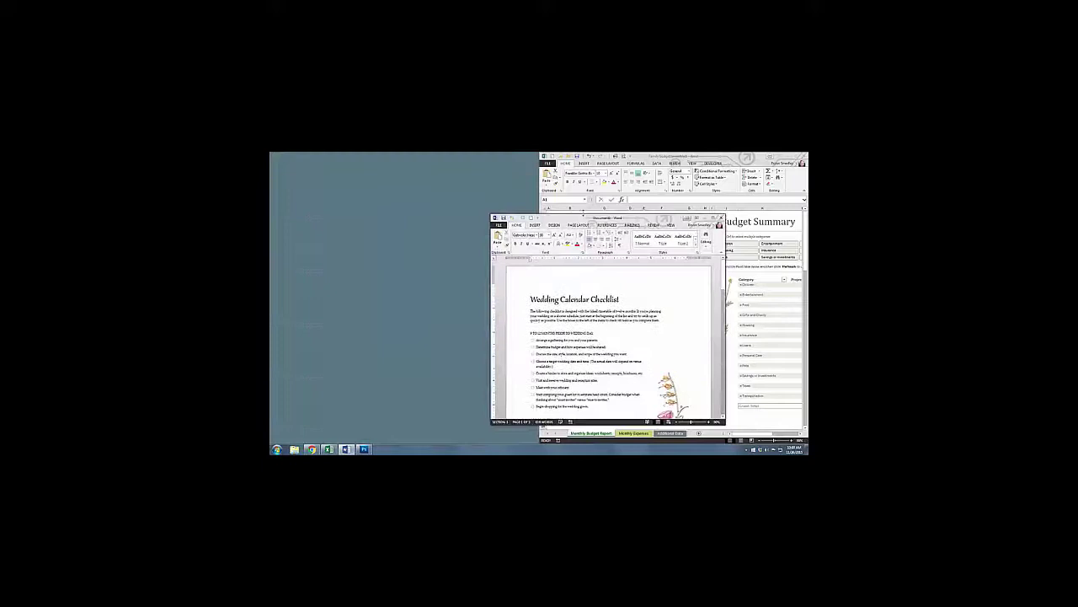
click(651, 156)
key(super+Left)
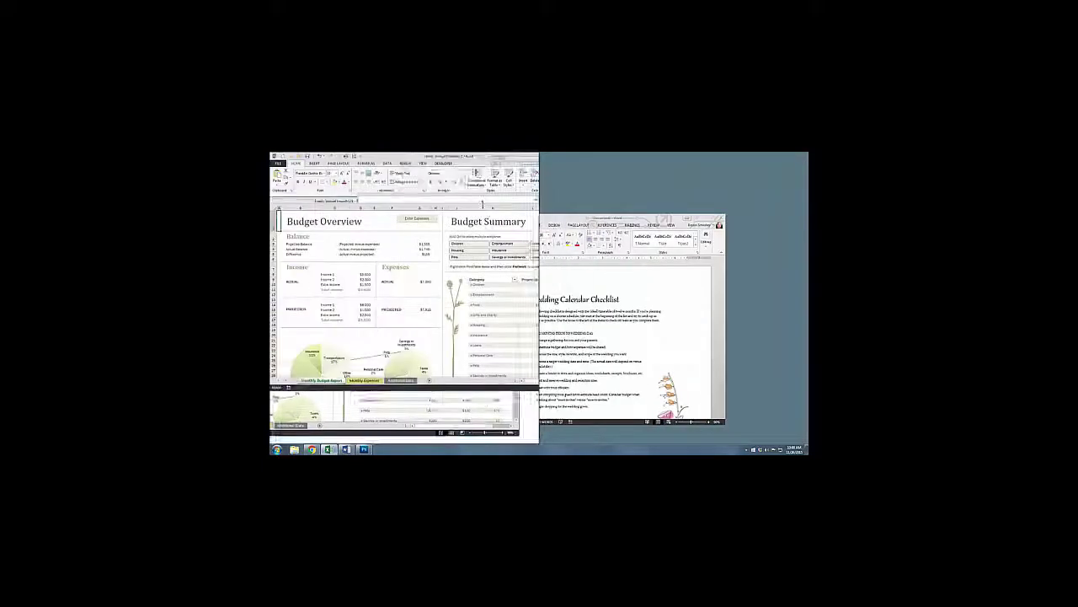
click(556, 225)
key(super+Right)
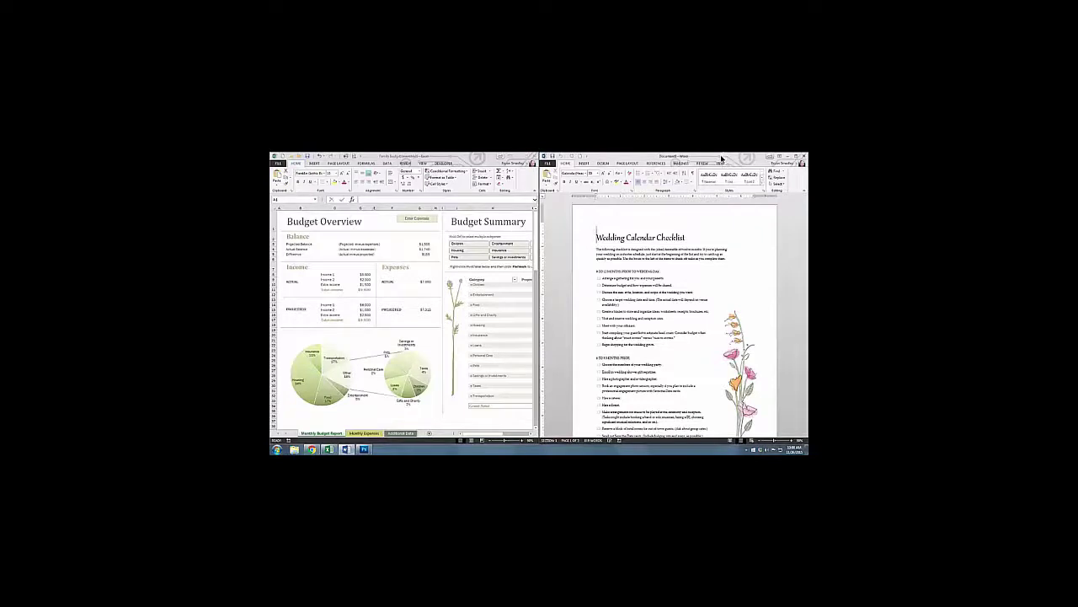
Step: Toggle Word's right-half snap off and on with Win+Down and Win+Right
key(super+Down)
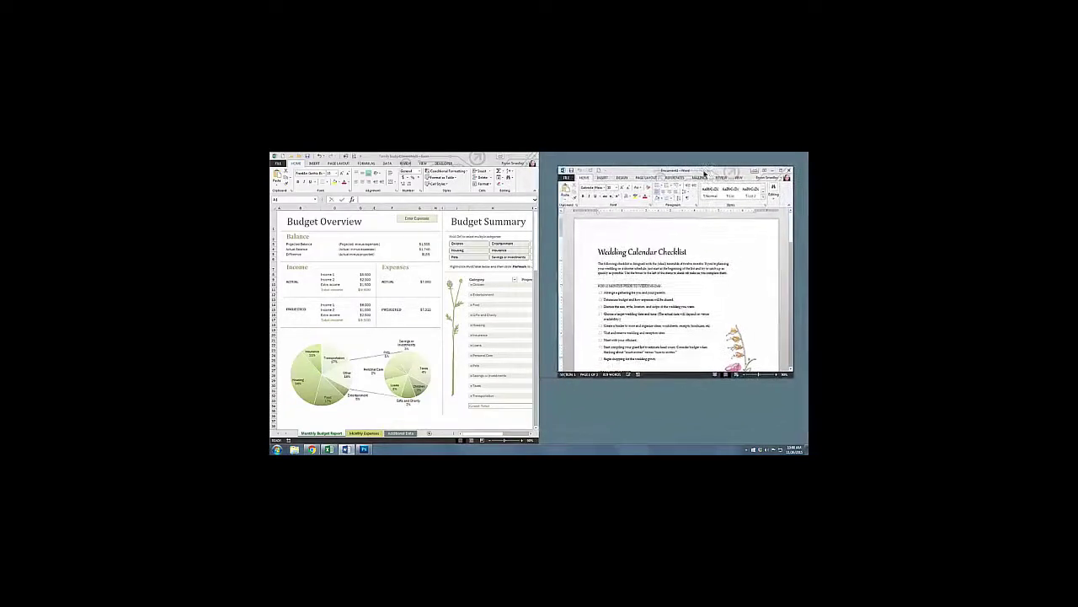
key(super+Right)
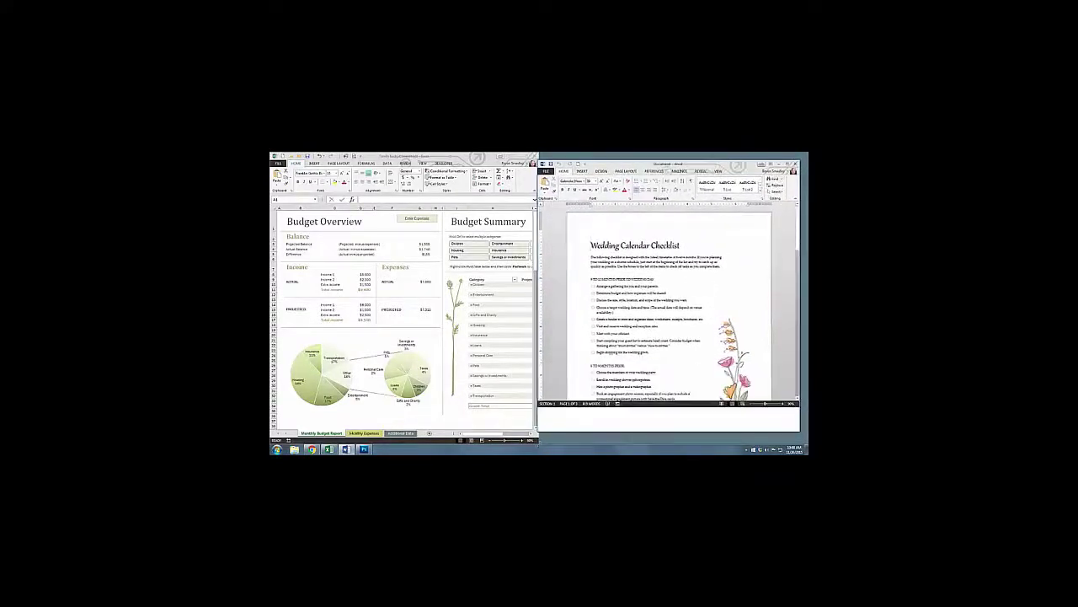
key(super+Down)
key(super+Right)
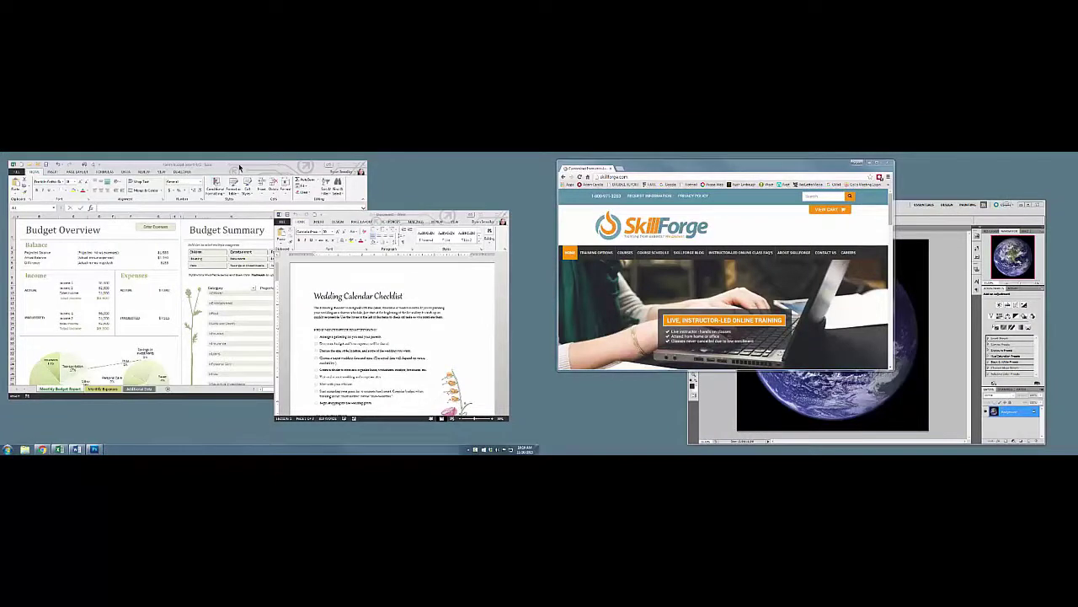
Step: Snap Excel to the left edge and the SkillForge browser to the right half, moving Word to the middle
drag(239, 167, 0, 211)
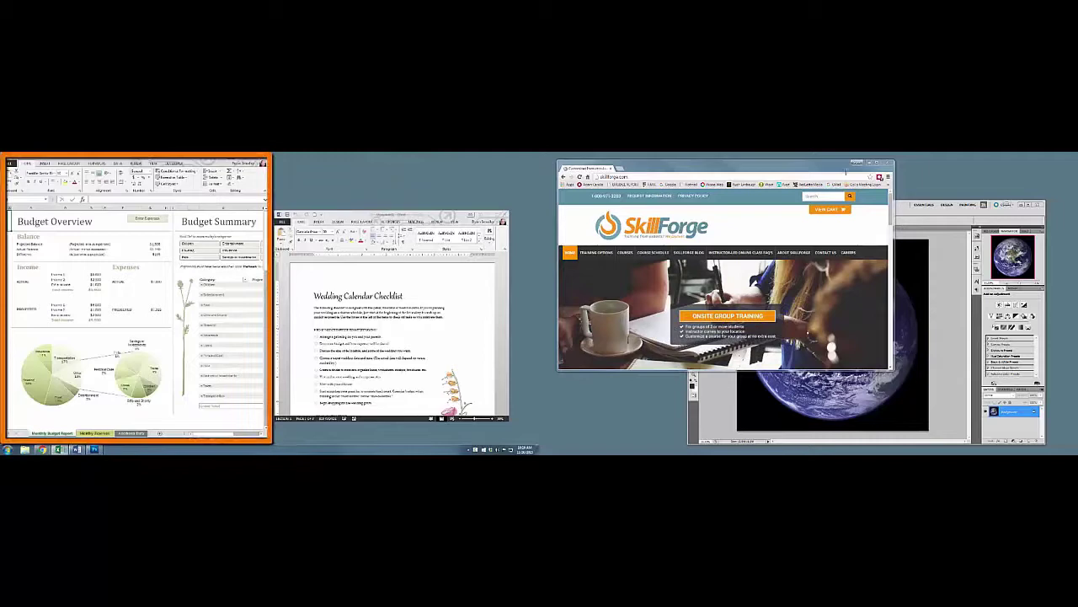
drag(829, 170, 1077, 190)
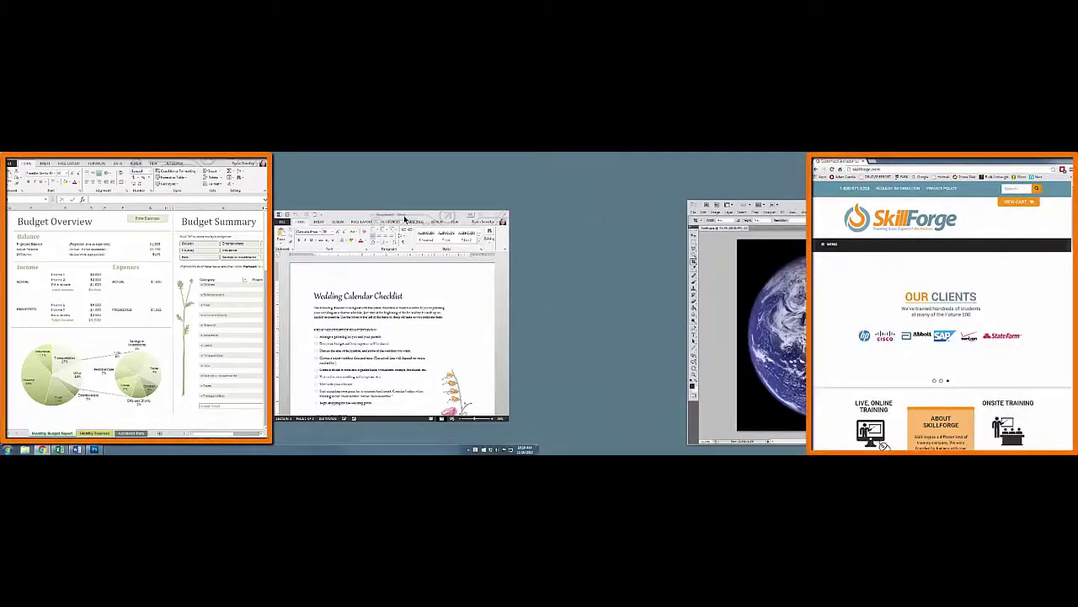
drag(406, 218, 440, 210)
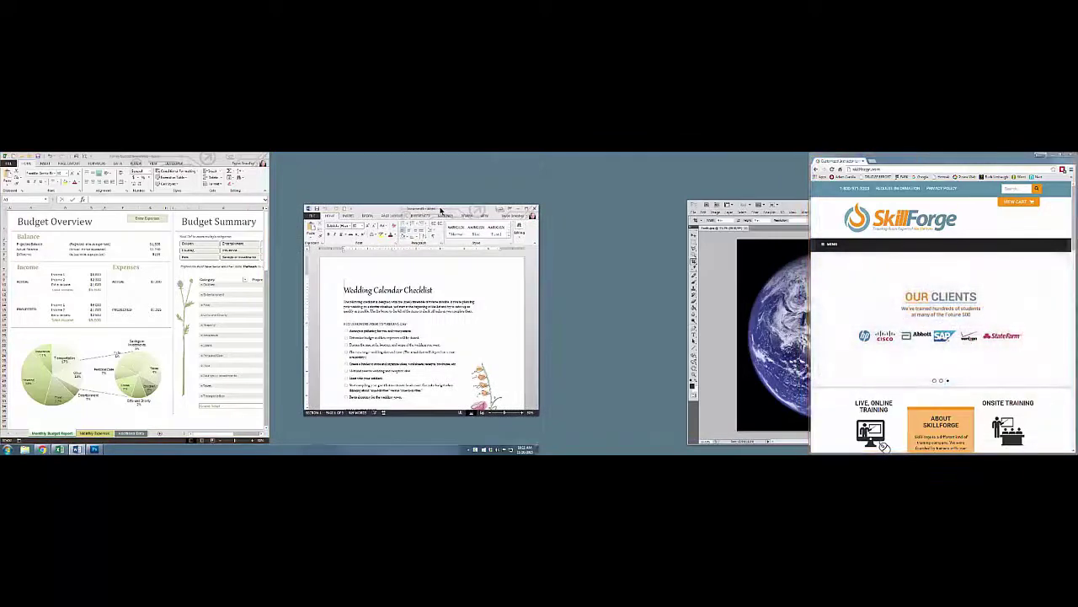
Step: Re-snap Excel left, snap Word over it and pull it off, then shake Word to minimize the others
drag(185, 162, 2, 217)
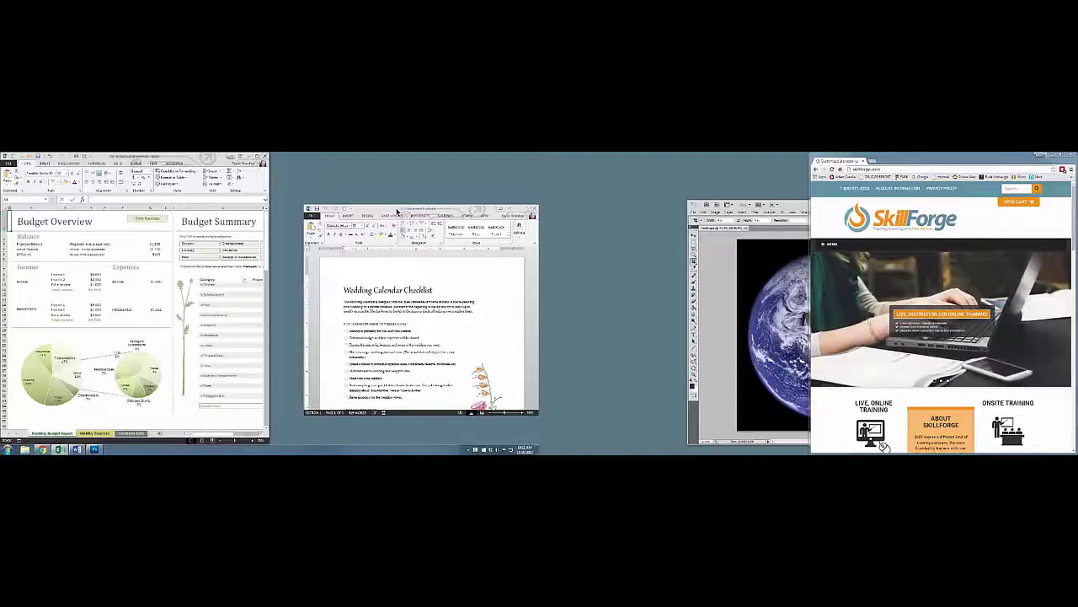
drag(397, 210, 1, 209)
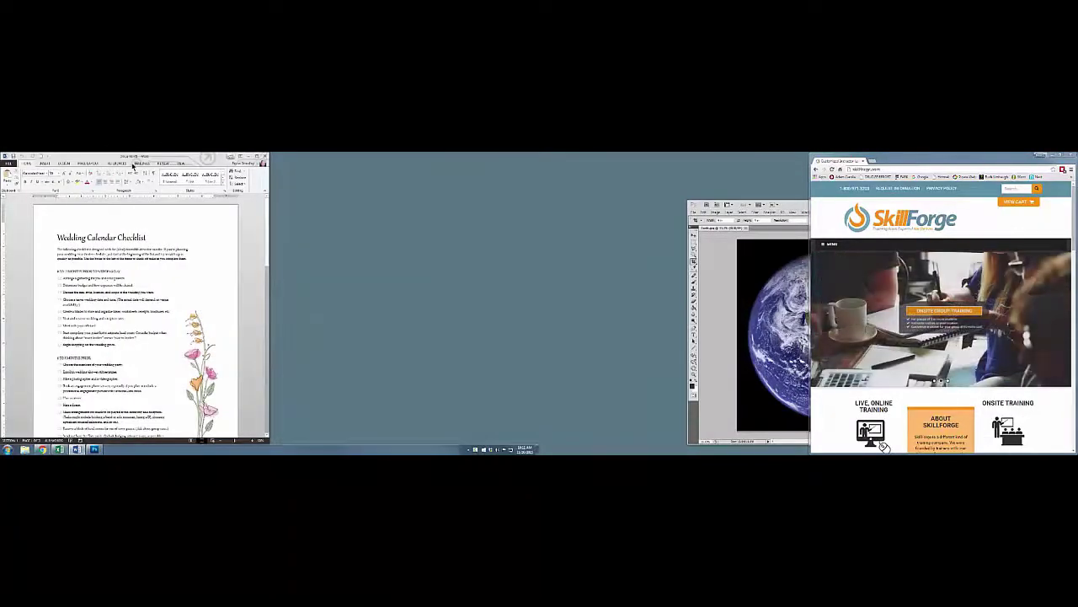
drag(133, 158, 404, 163)
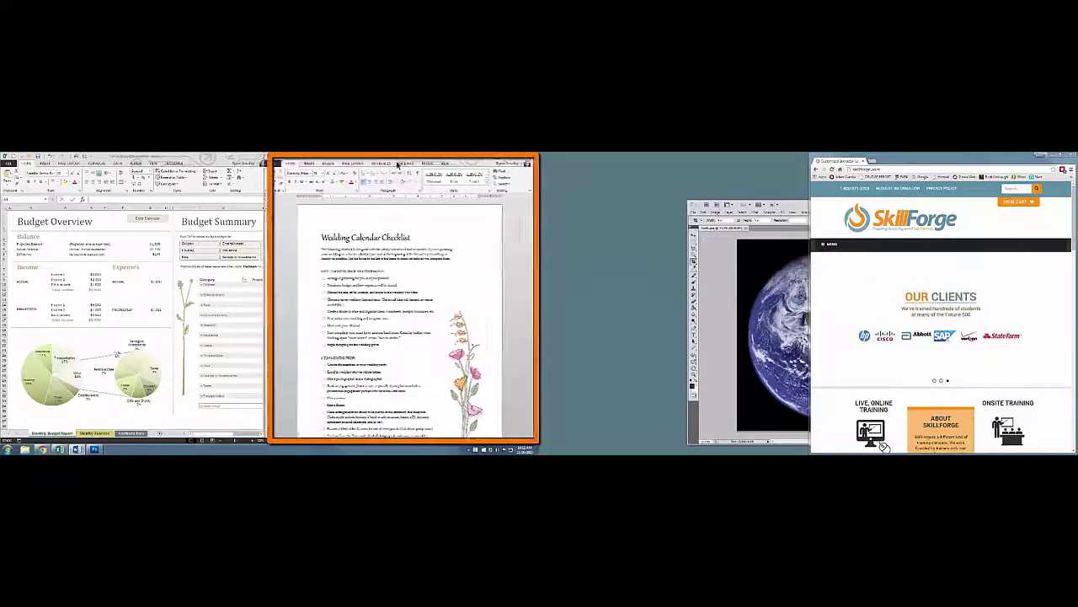
drag(405, 163, 362, 204)
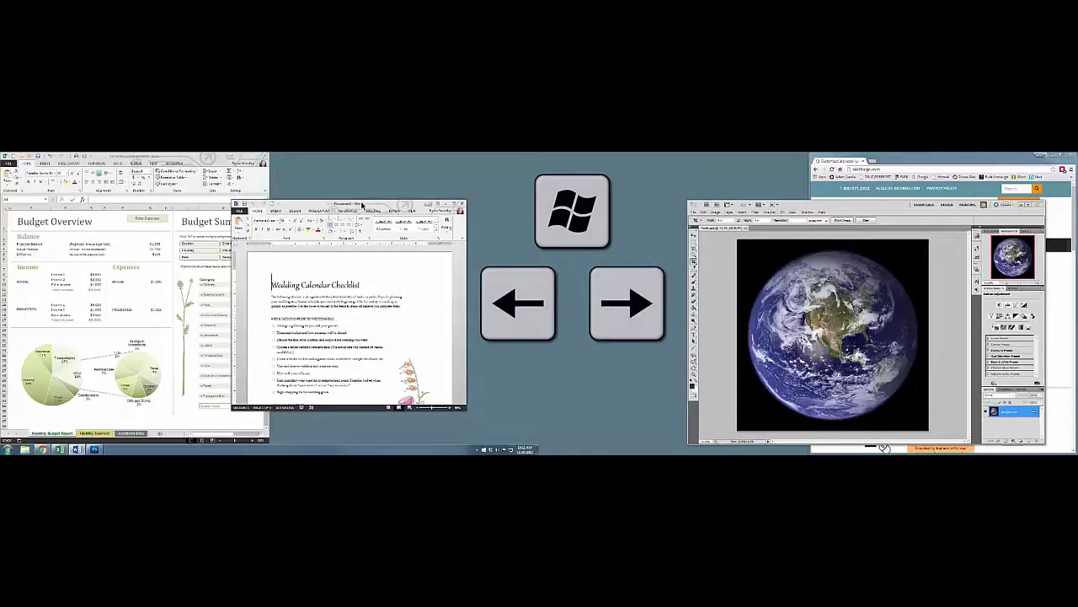
Step: Step Word through every monitor half, ending on the left monitor's right half beside Excel
drag(364, 204, 387, 203)
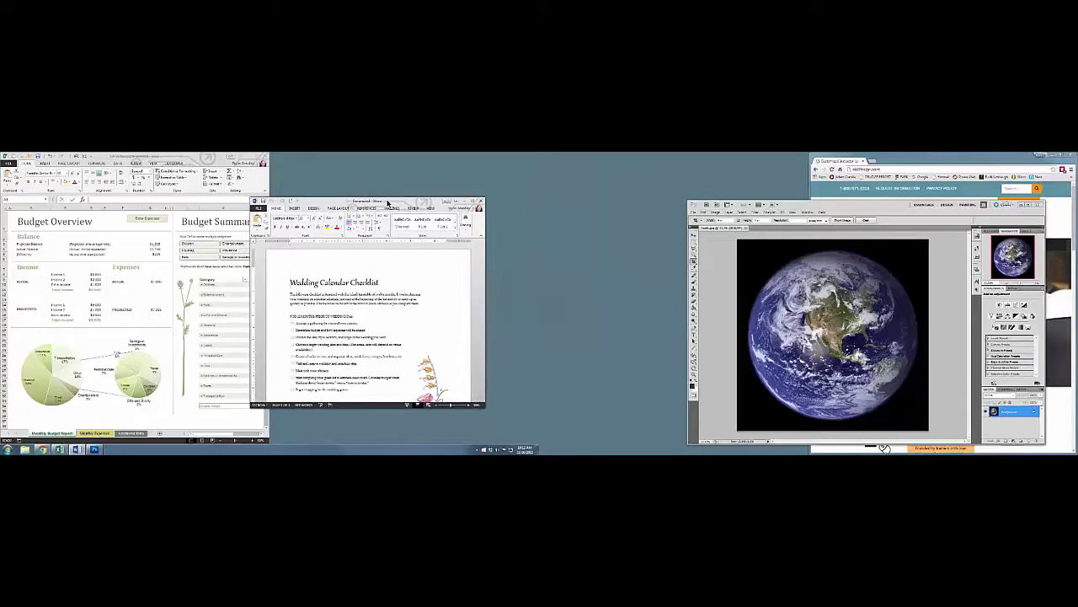
key(super+Left)
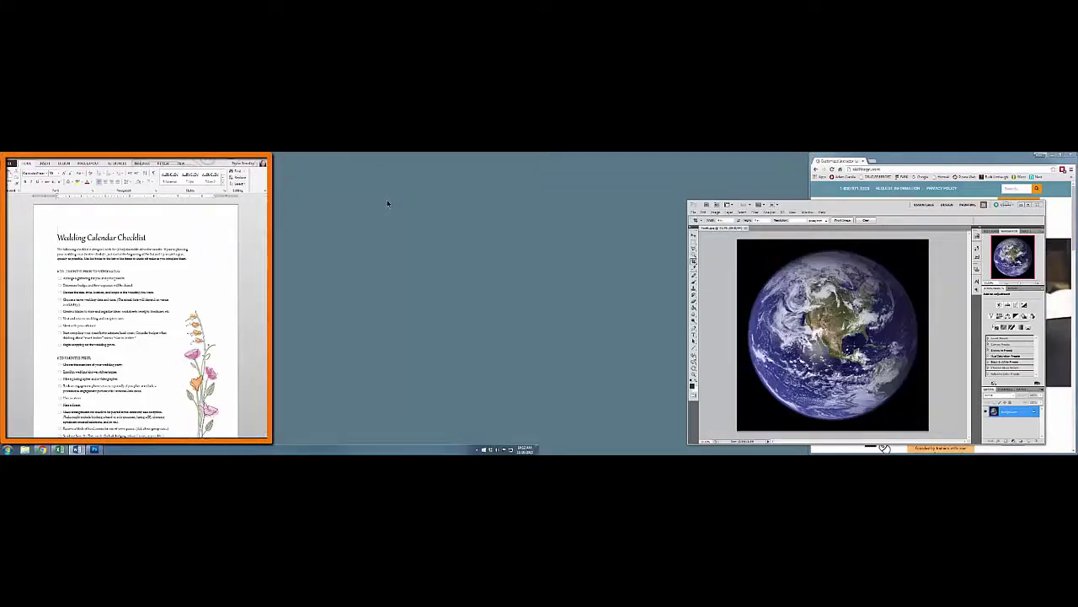
key(super+Right)
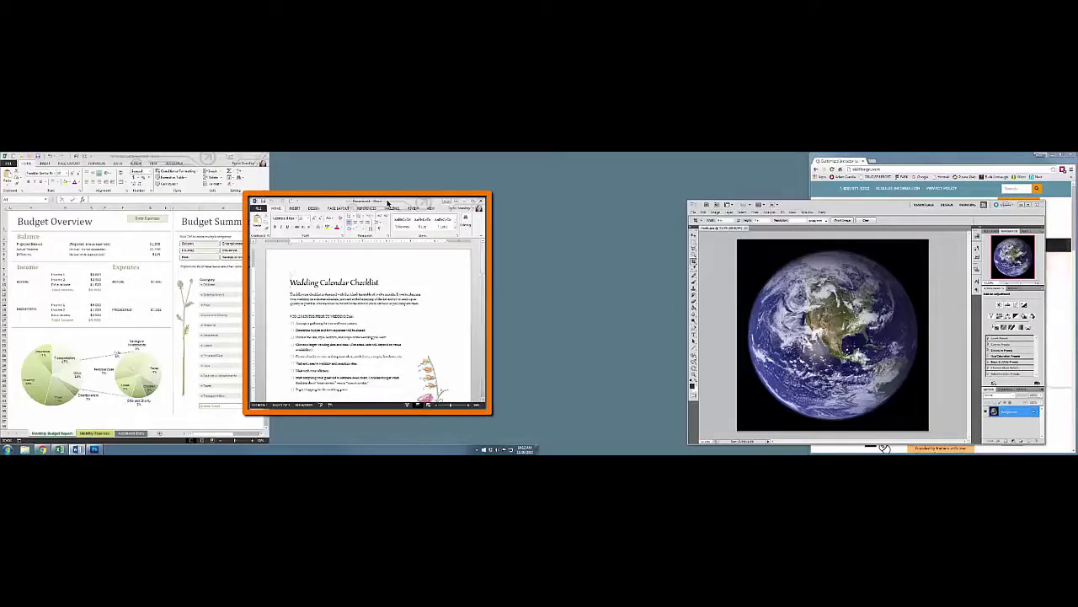
key(super+Right)
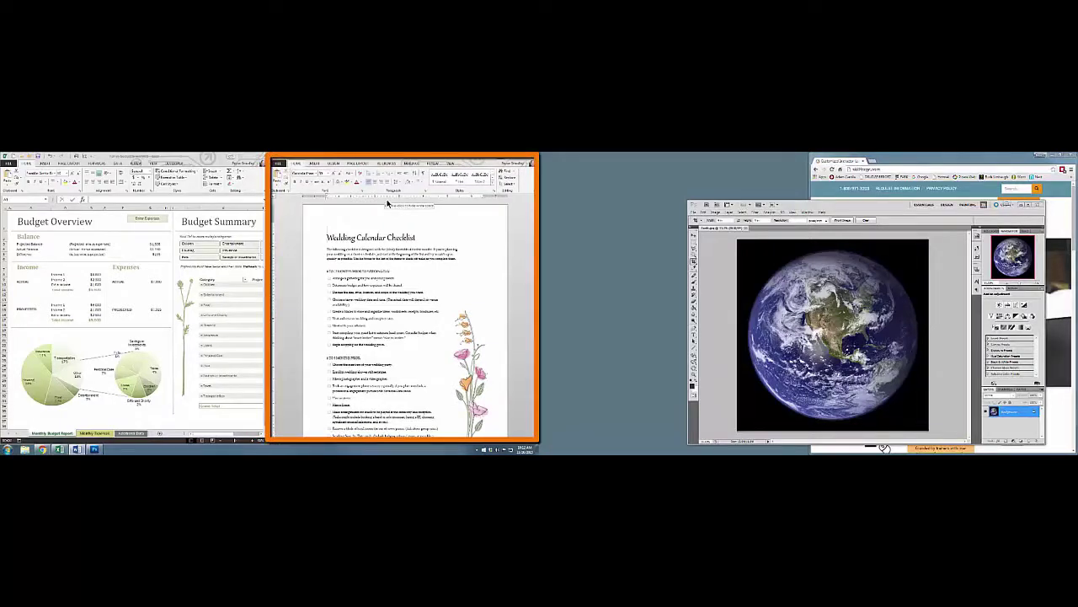
key(super+Right)
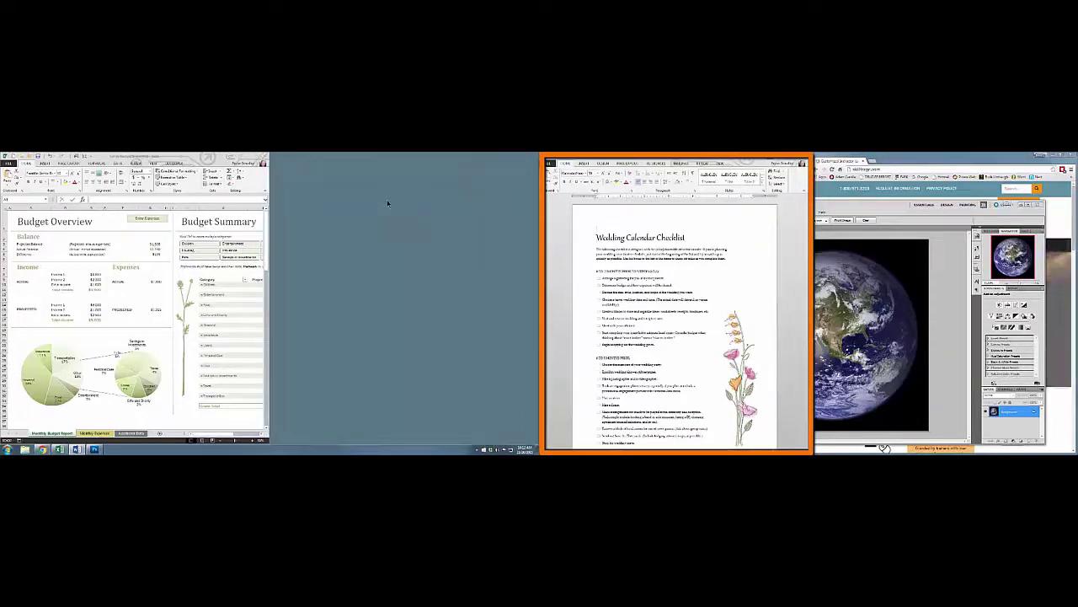
key(super+Right)
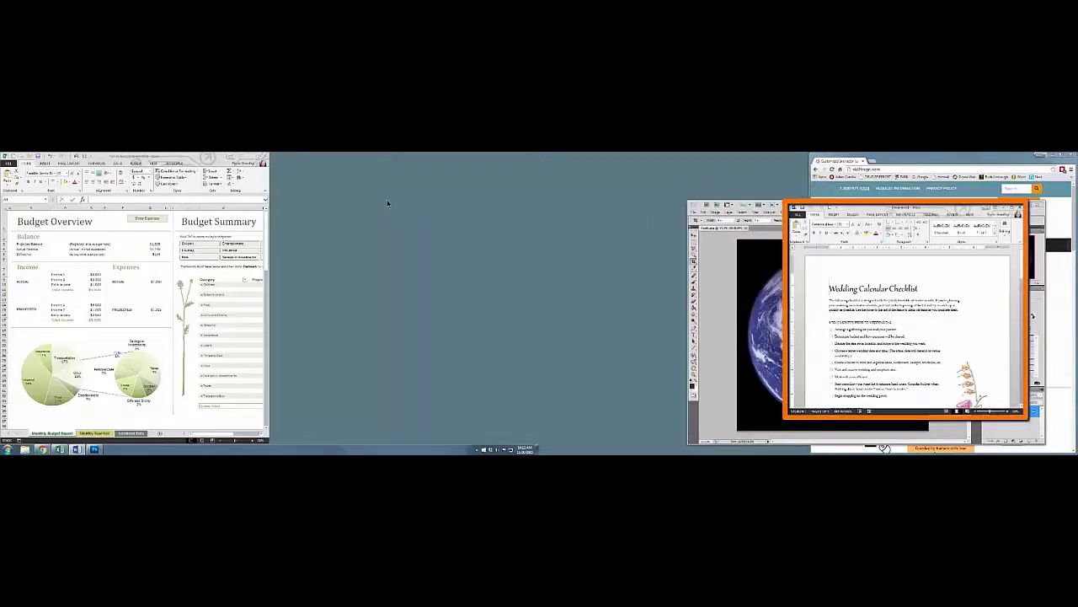
key(super+Right)
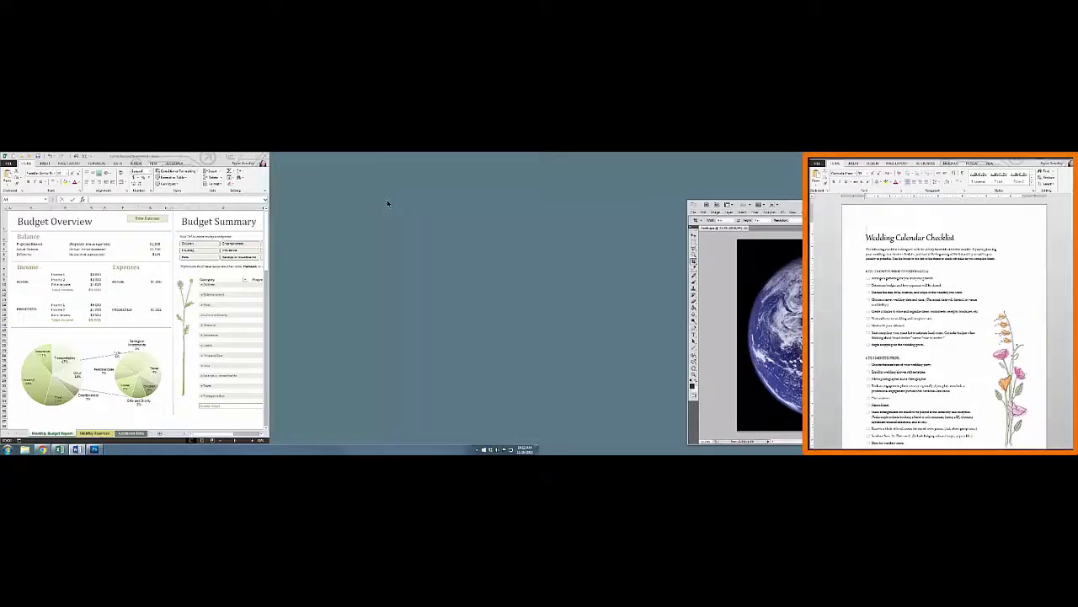
key(super+shift+Left)
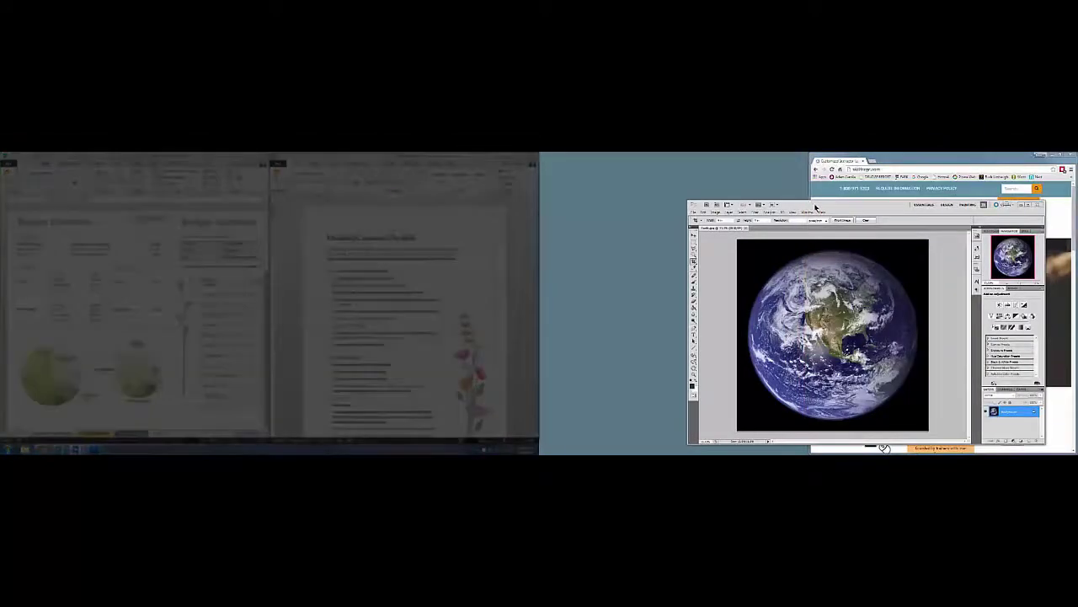
Step: Snap the browser to the right monitor's right half and Photoshop to its left half
drag(815, 208, 683, 200)
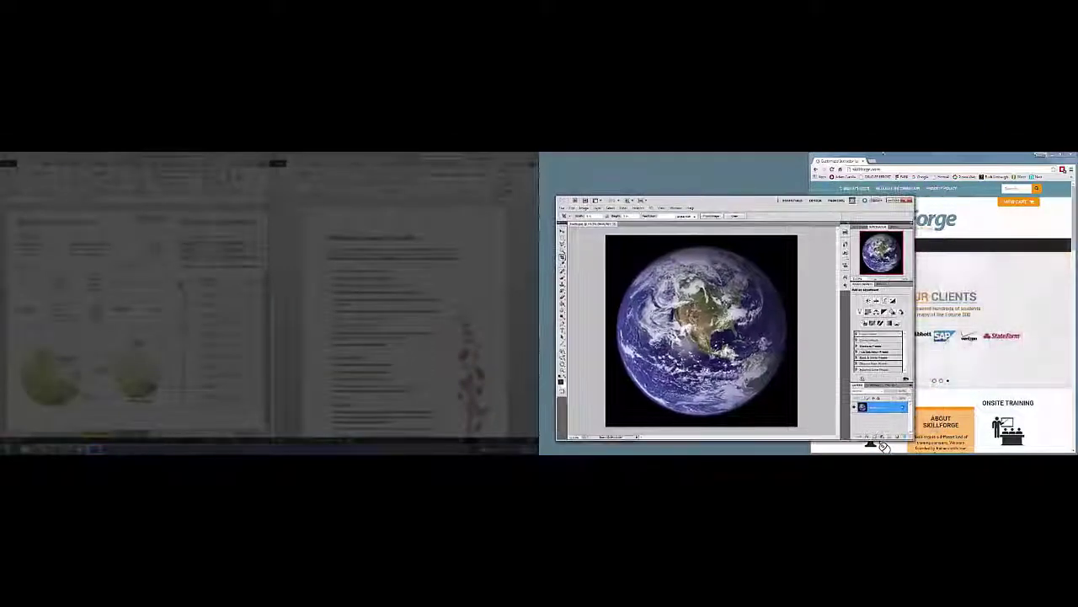
drag(853, 158, 762, 182)
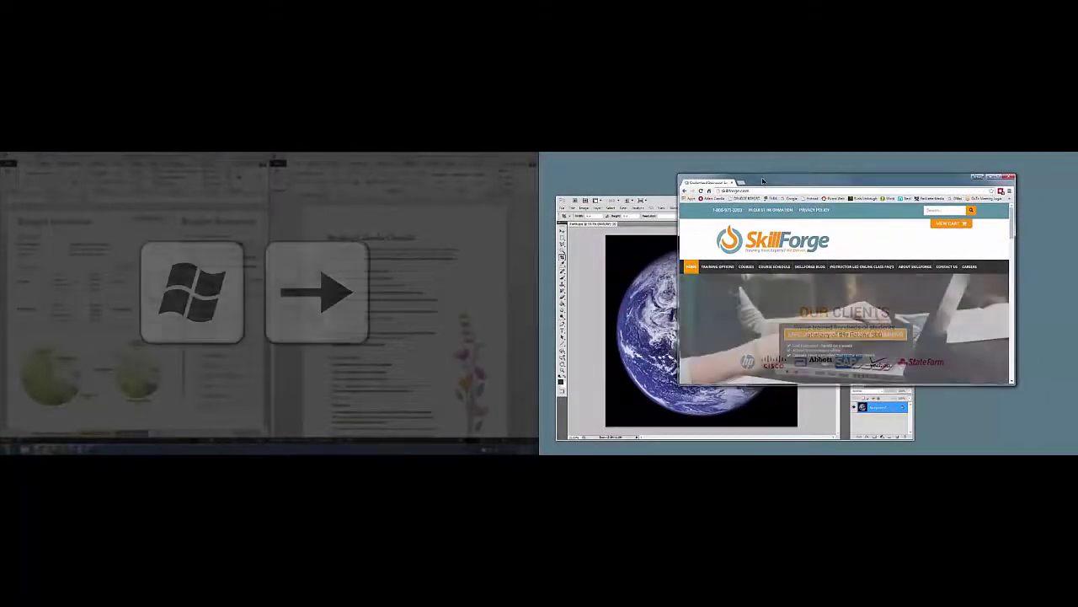
key(super+Right)
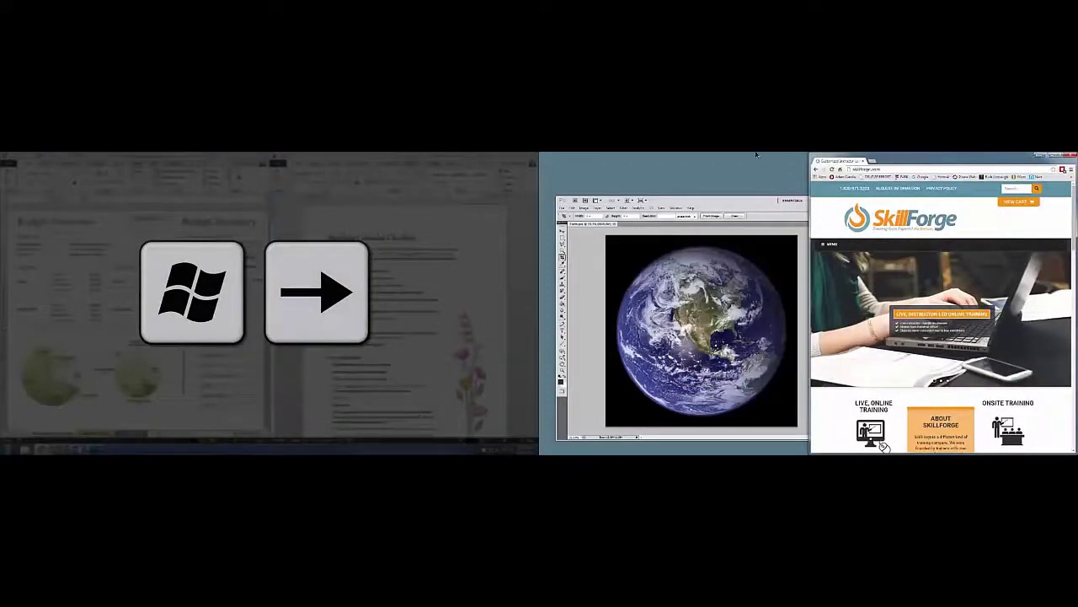
click(746, 202)
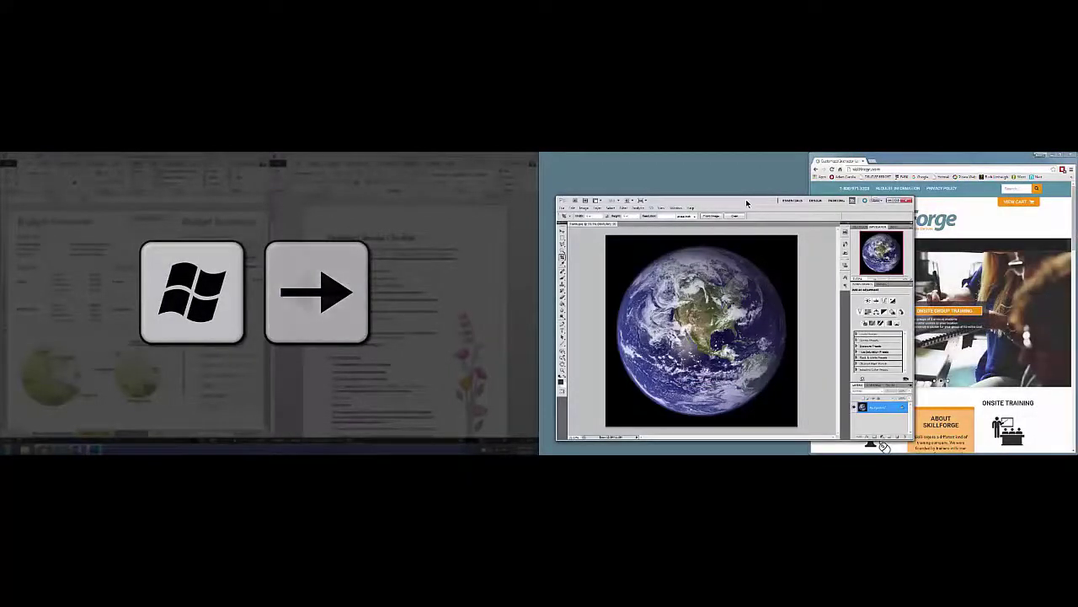
key(super+Left)
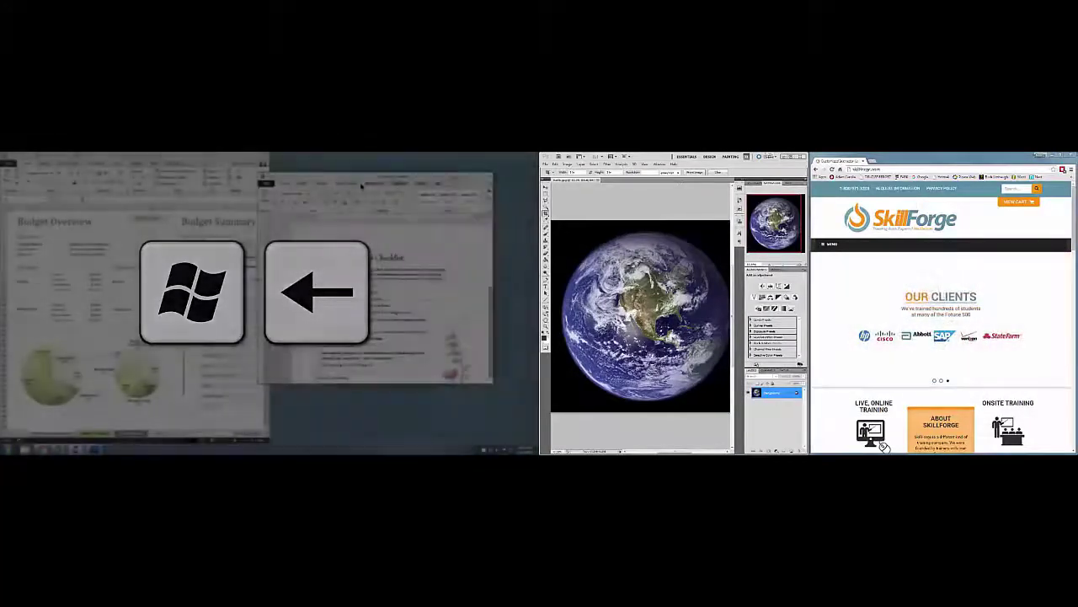
Step: Pull Excel off its snap and re-snap it to the left monitor's left half
drag(202, 157, 232, 187)
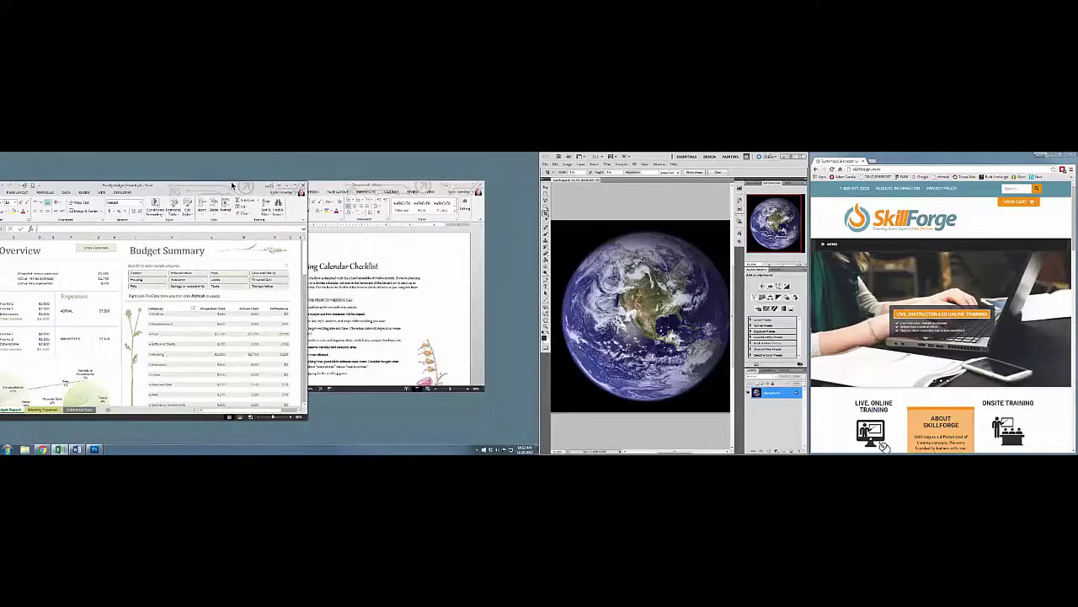
drag(286, 193, 332, 186)
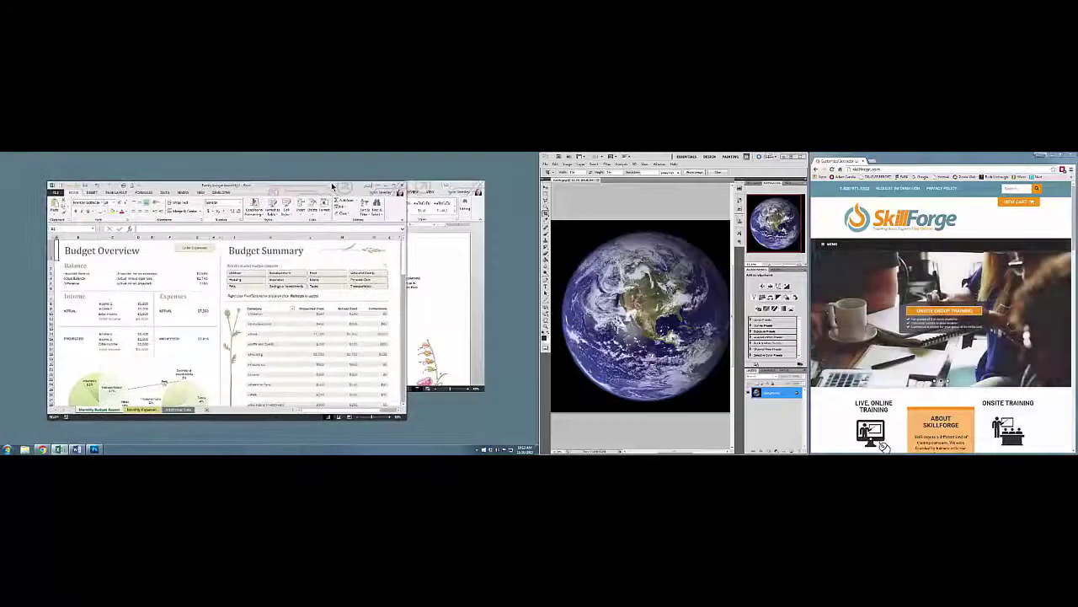
key(super+Left)
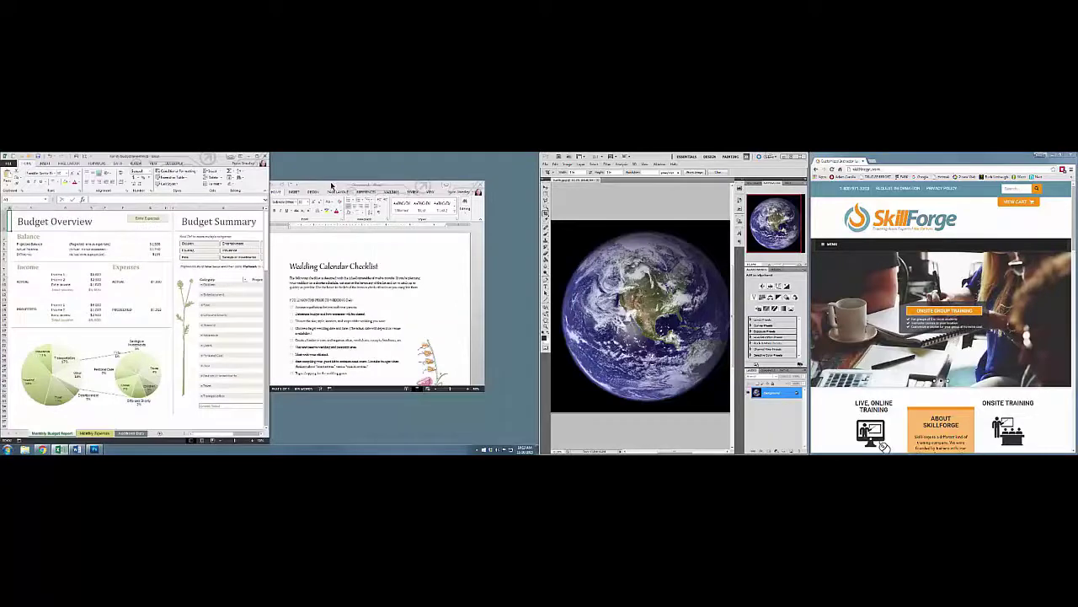